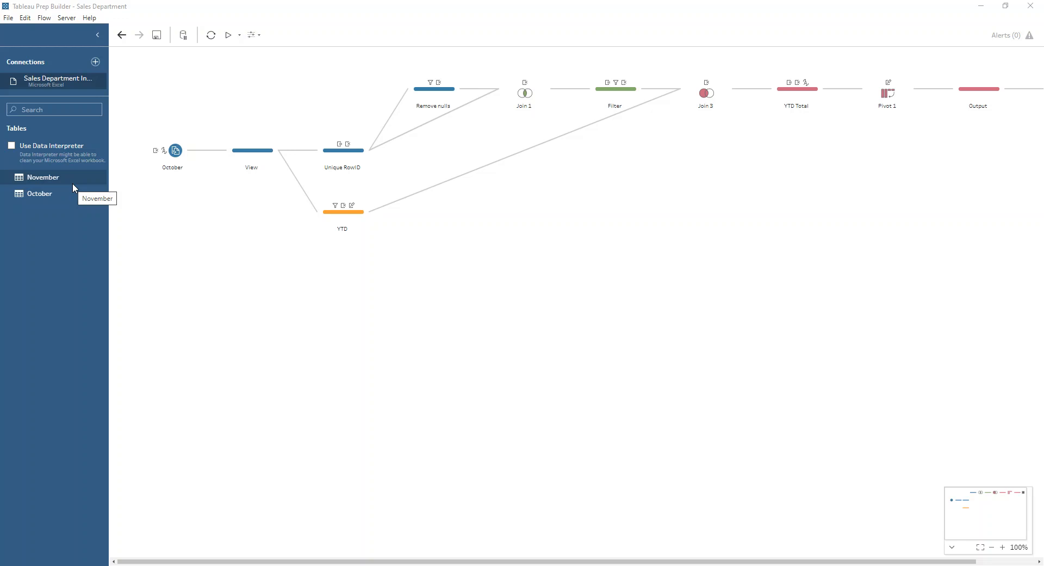
- Review the October input's wildcard union settings and inspect the "YTD total:" and RowID 1 rows in the View step
left_click(175, 151)
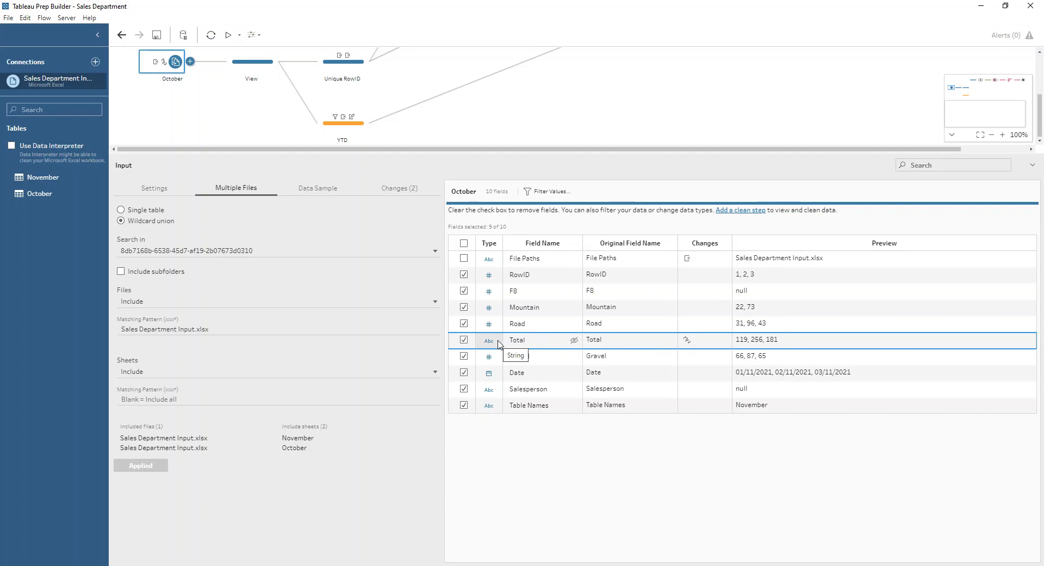
left_click(253, 64)
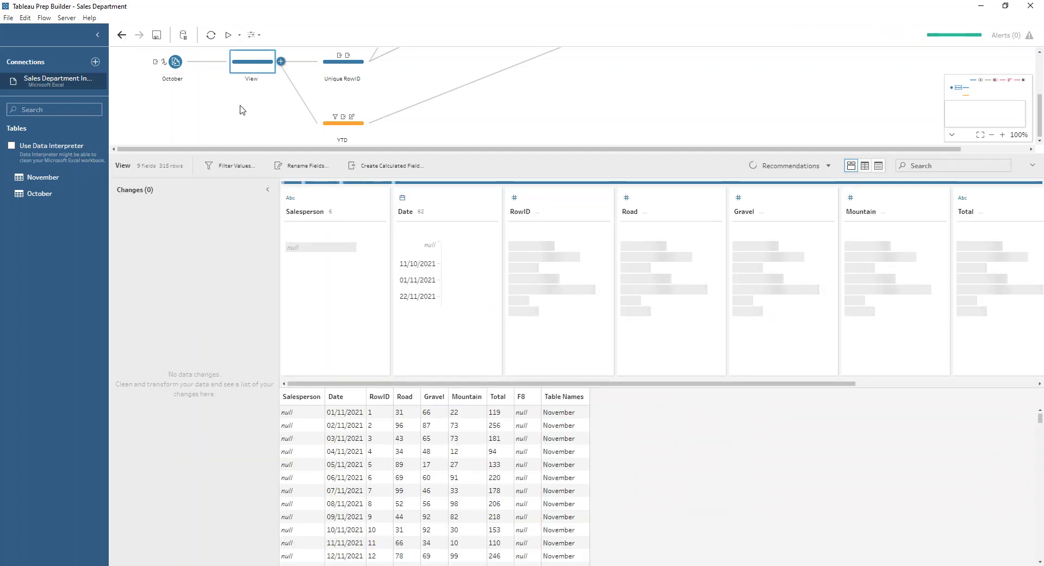
left_click_drag(521, 384, 838, 256)
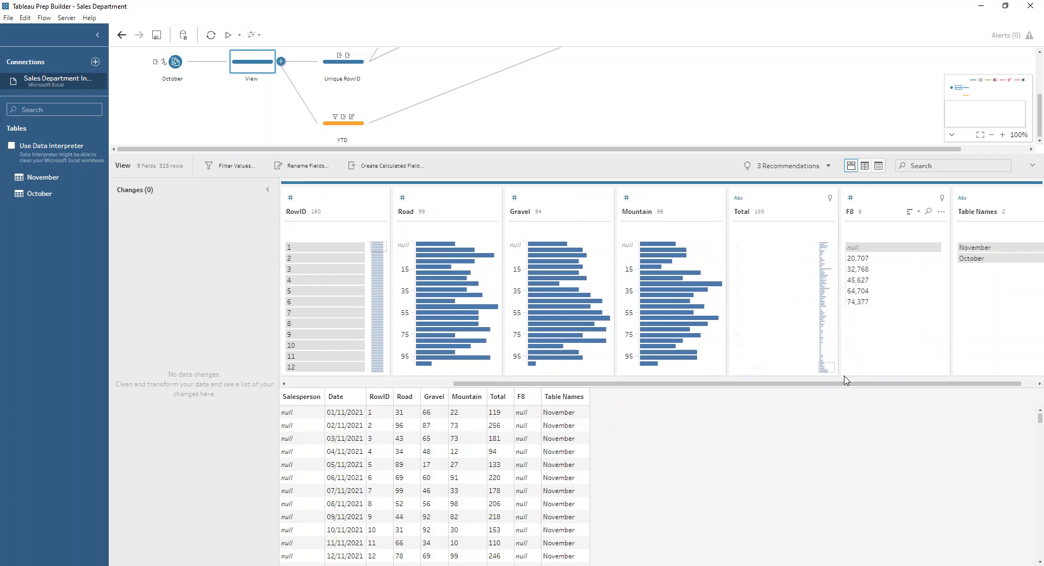
left_click(753, 367)
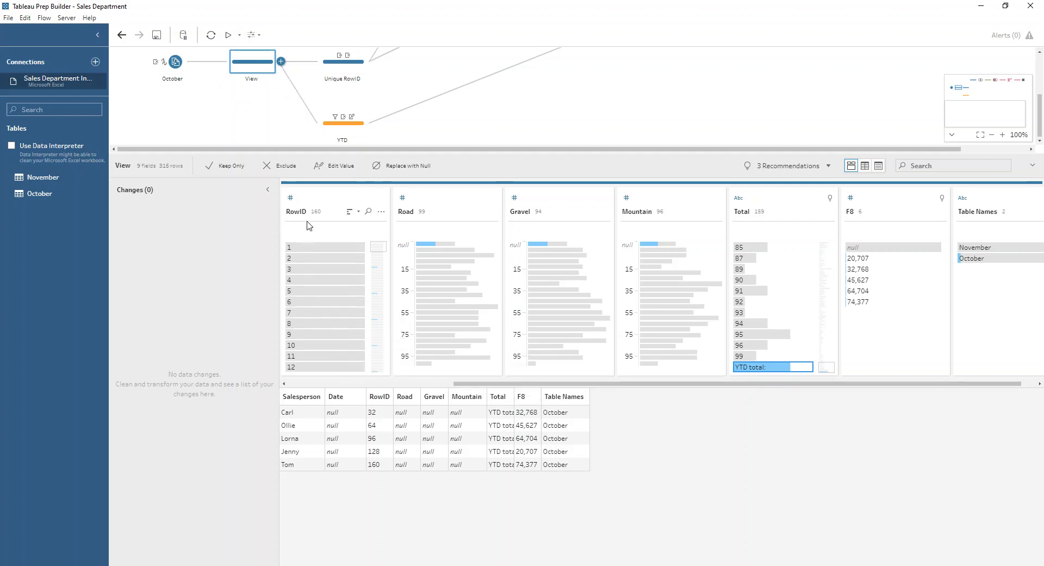
left_click(319, 248)
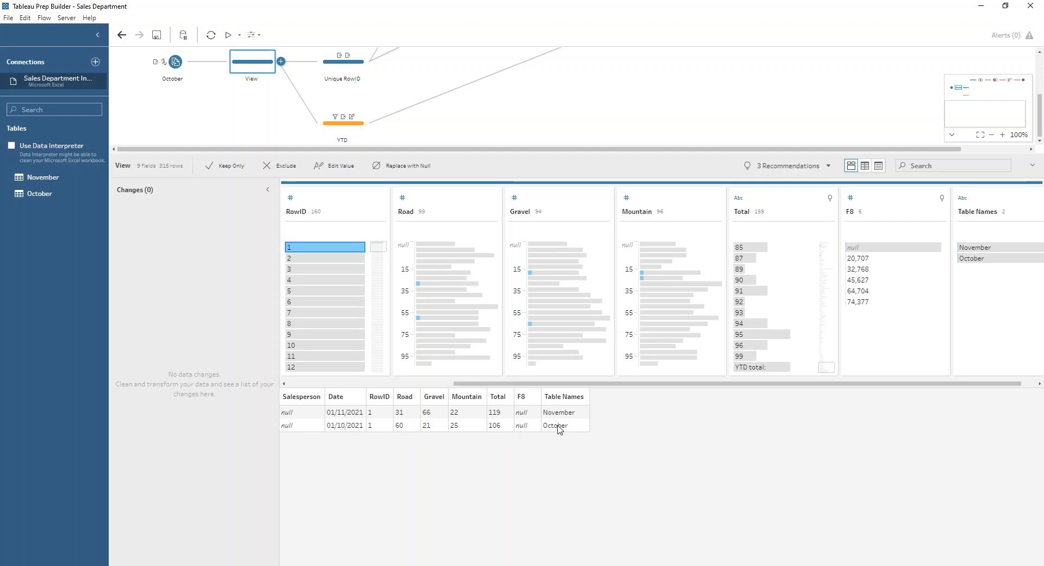
- Inspect the Unique RowID step's Rank calculation, including its grouping and its ordering by Table Names and RowID
left_click(331, 73)
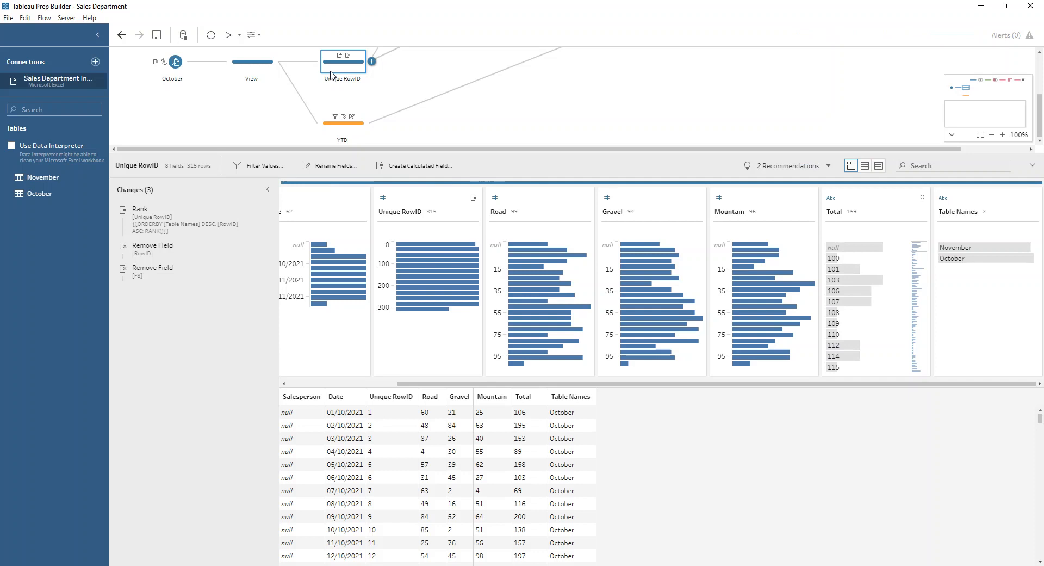
left_click_drag(420, 383, 291, 380)
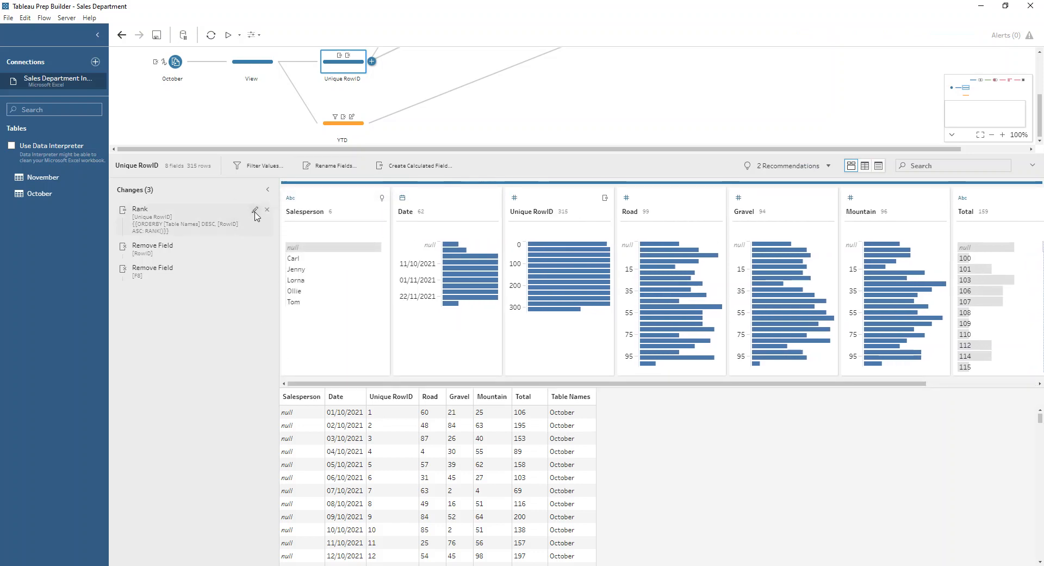
left_click(257, 216)
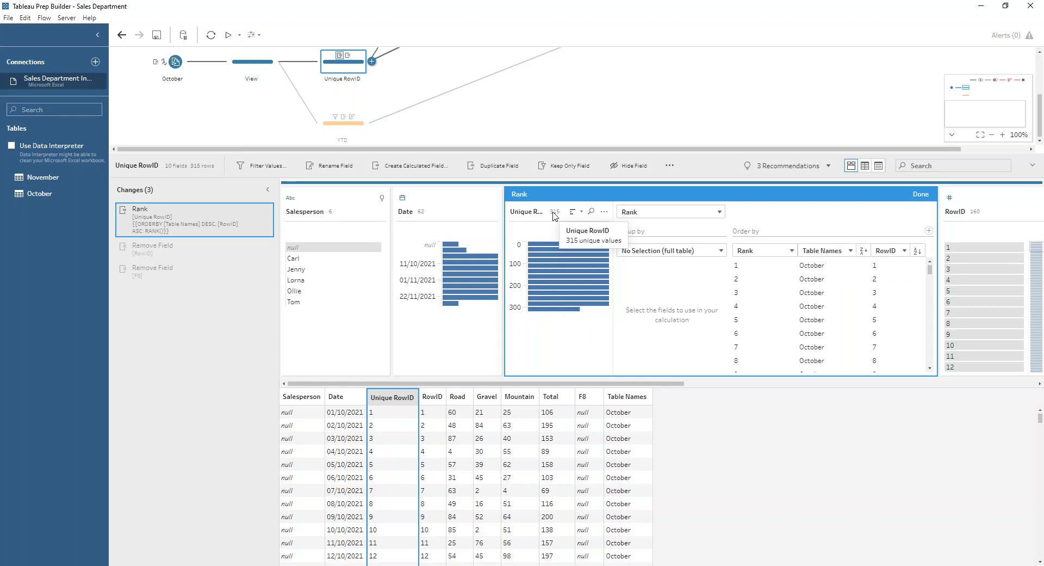
left_click(919, 195)
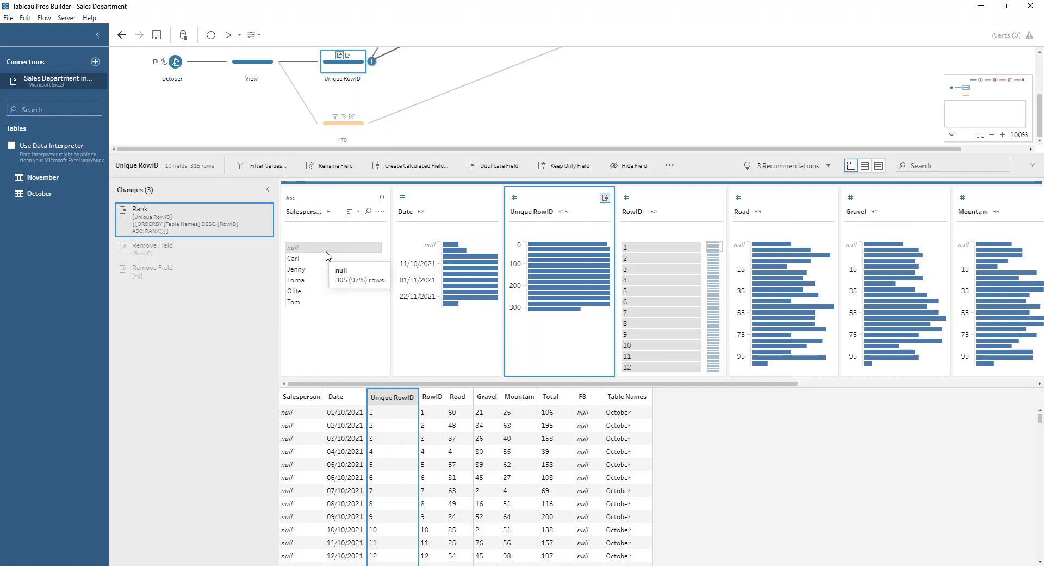
- Examine the Unique RowID data rows from the first October date down to the first row holding a salesperson
left_click(344, 413)
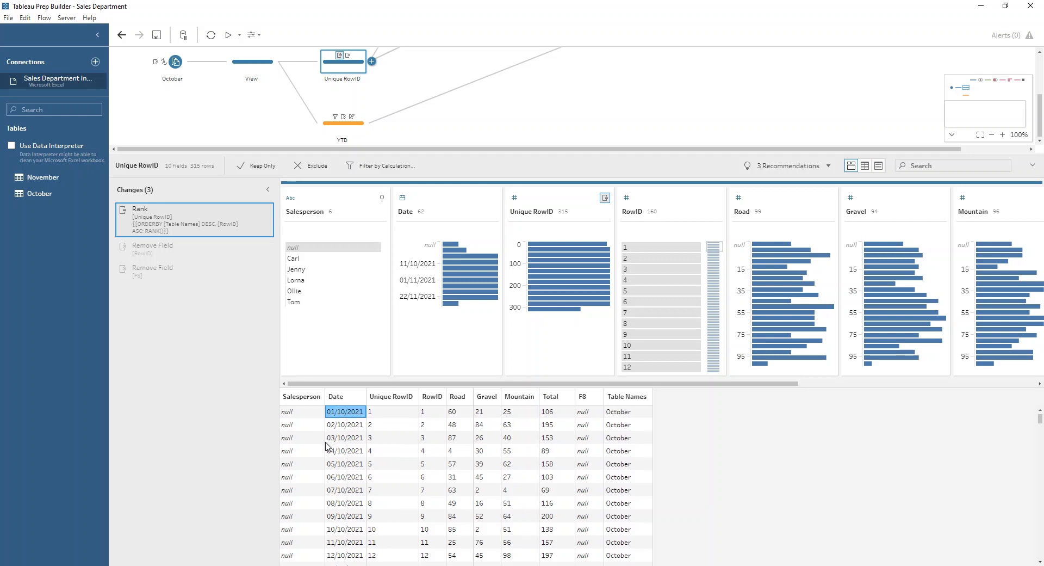
scroll(305, 429, "down", 3)
scroll(305, 435, "down", 6)
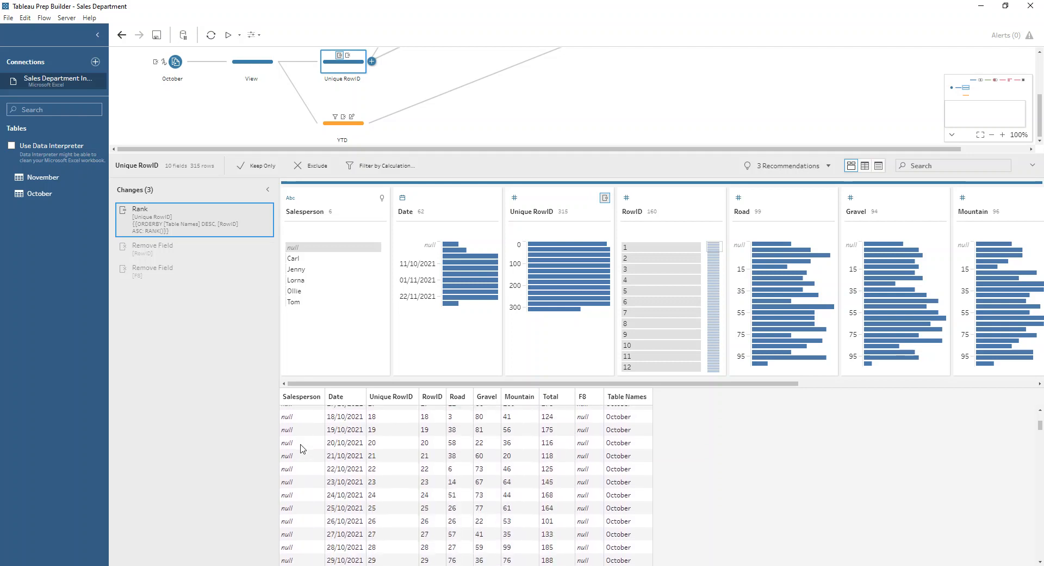
left_click(306, 491)
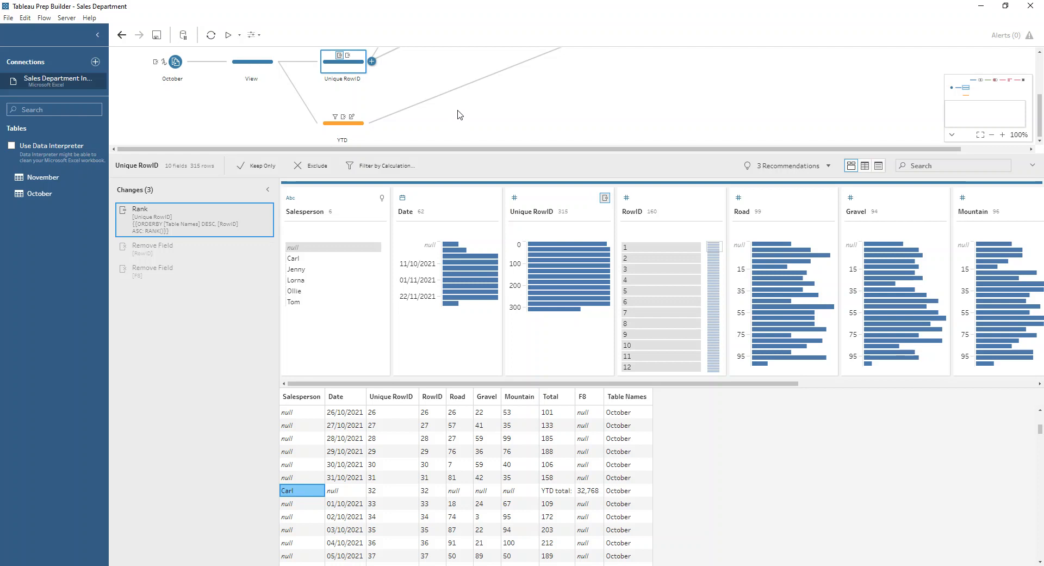
- Examine the Remove nulls step and check which Unique RowIDs belong to individual salespeople
scroll(456, 103, "up", 2)
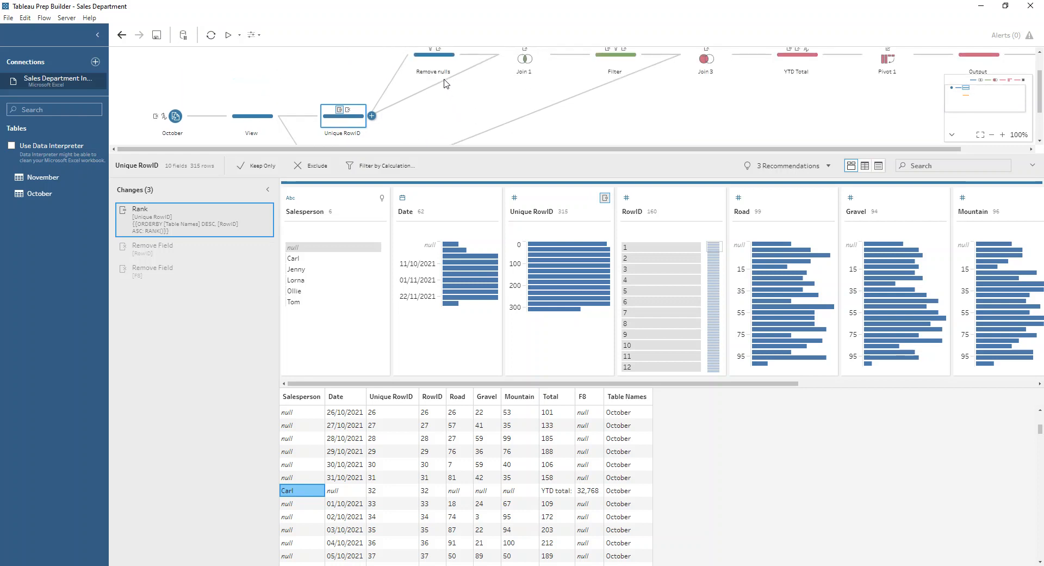
left_click(430, 63)
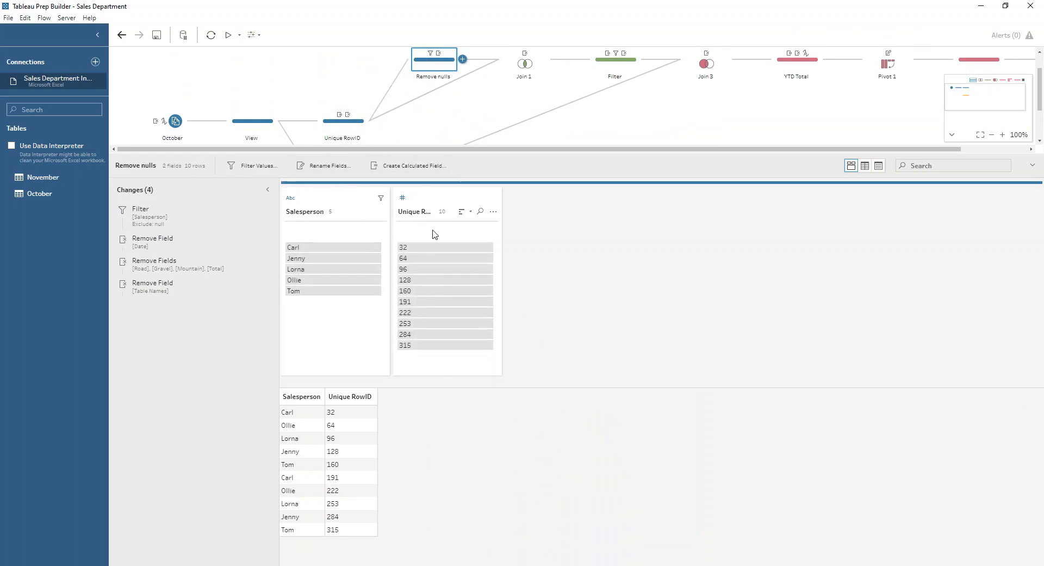
left_click(349, 248)
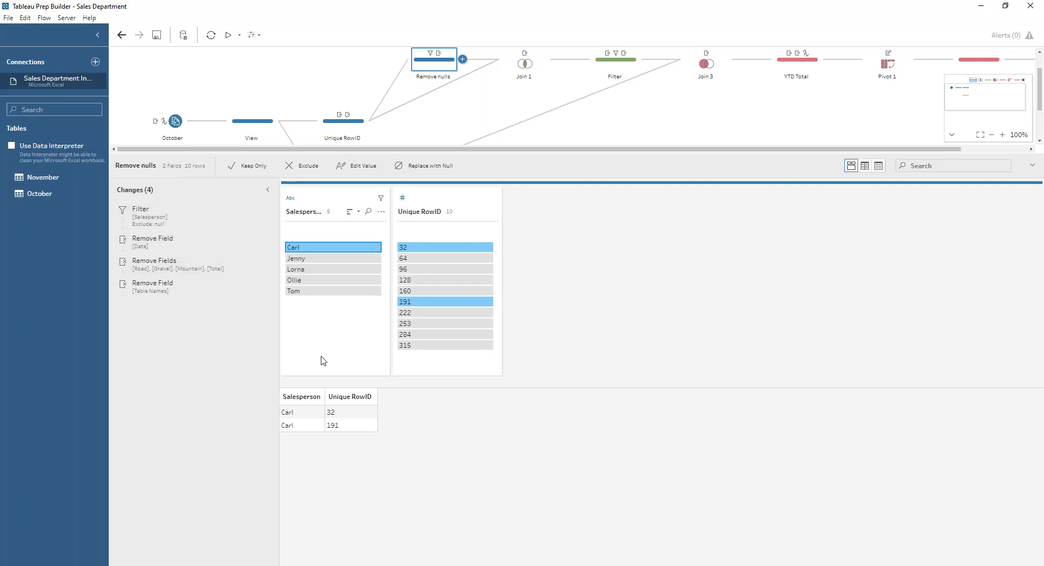
left_click(312, 259)
left_click(313, 268)
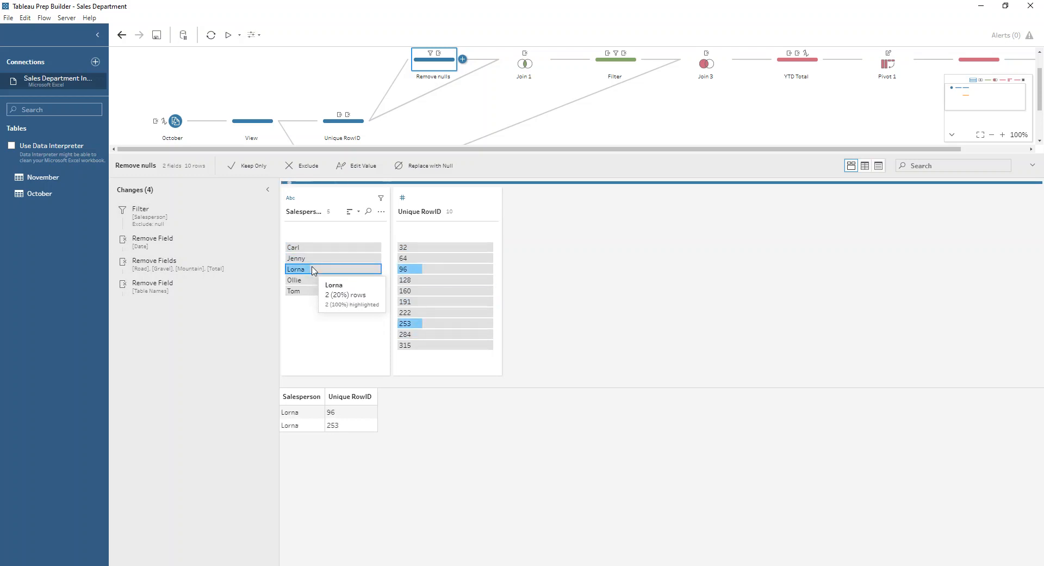
left_click(315, 271)
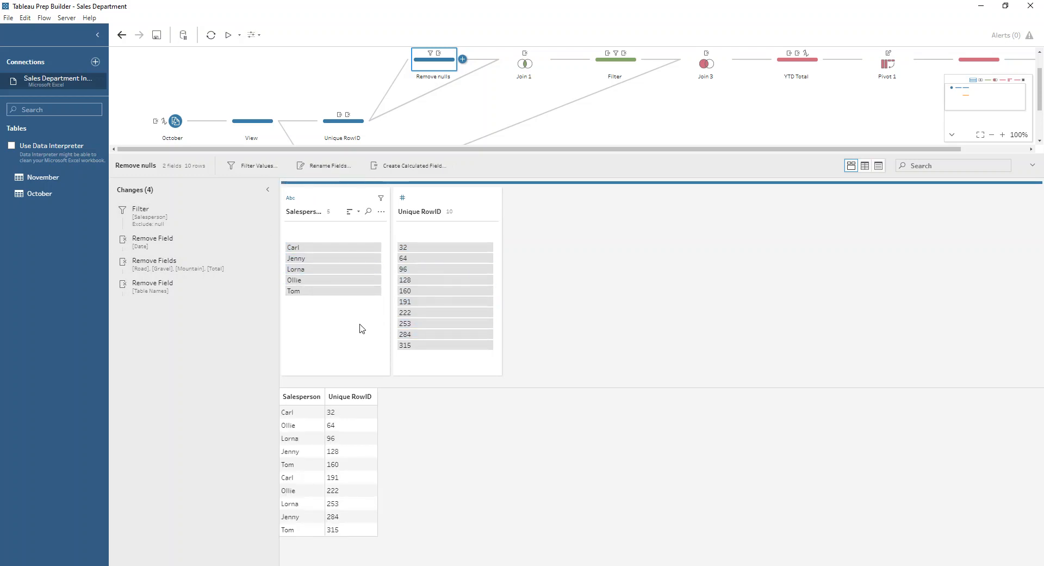
- Review Join 1's clause and the Filter step's calculations for Min RowID and for matching Min RowID to Unique RowID-1
left_click(514, 66)
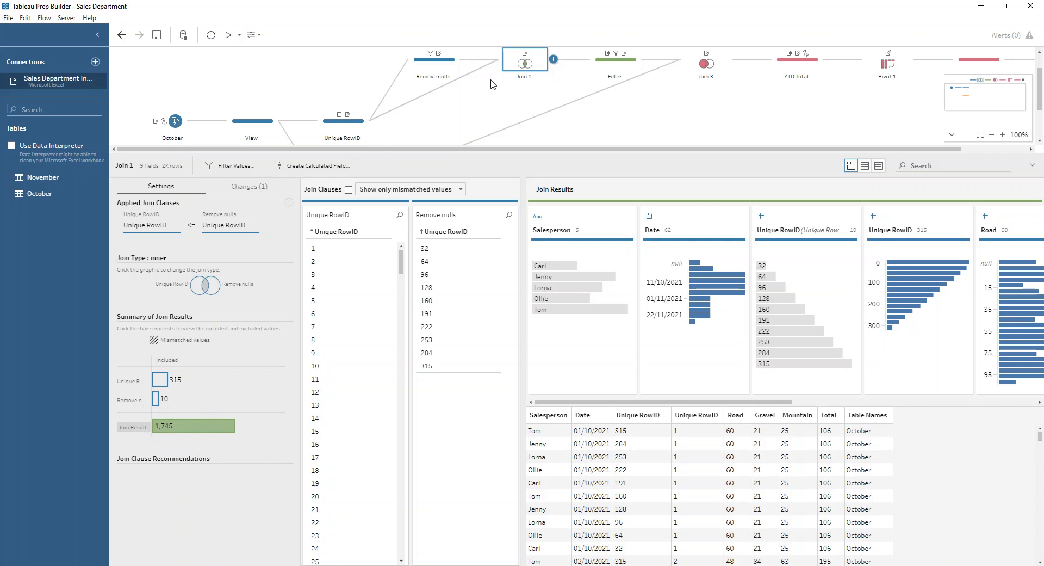
left_click(618, 66)
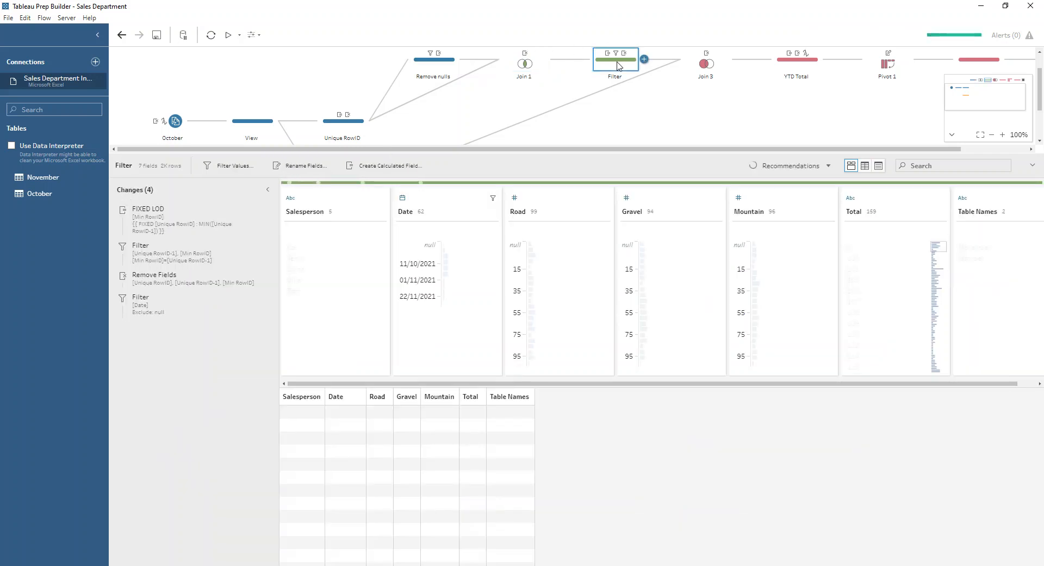
left_click(255, 212)
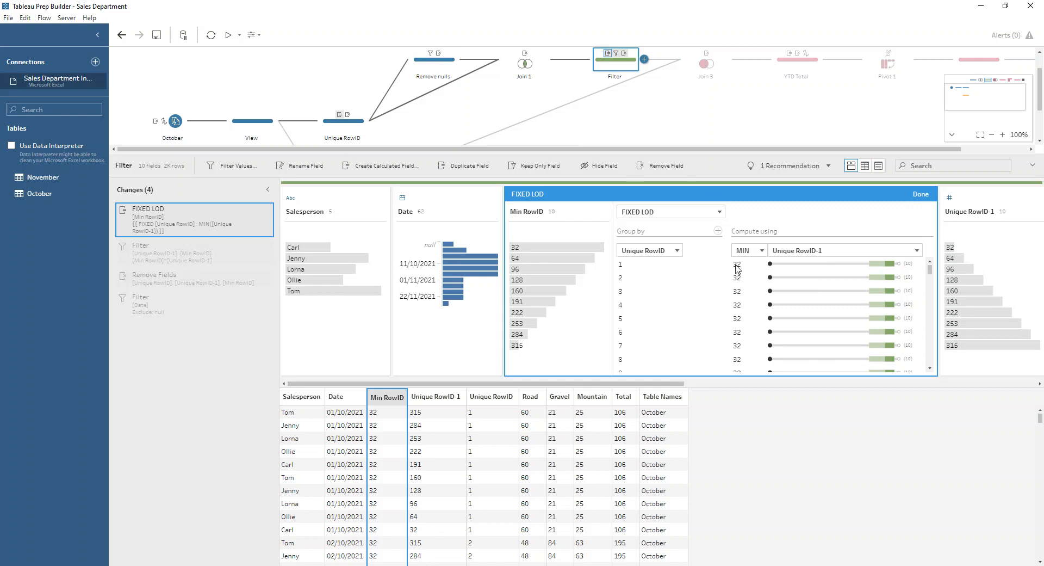
left_click(920, 195)
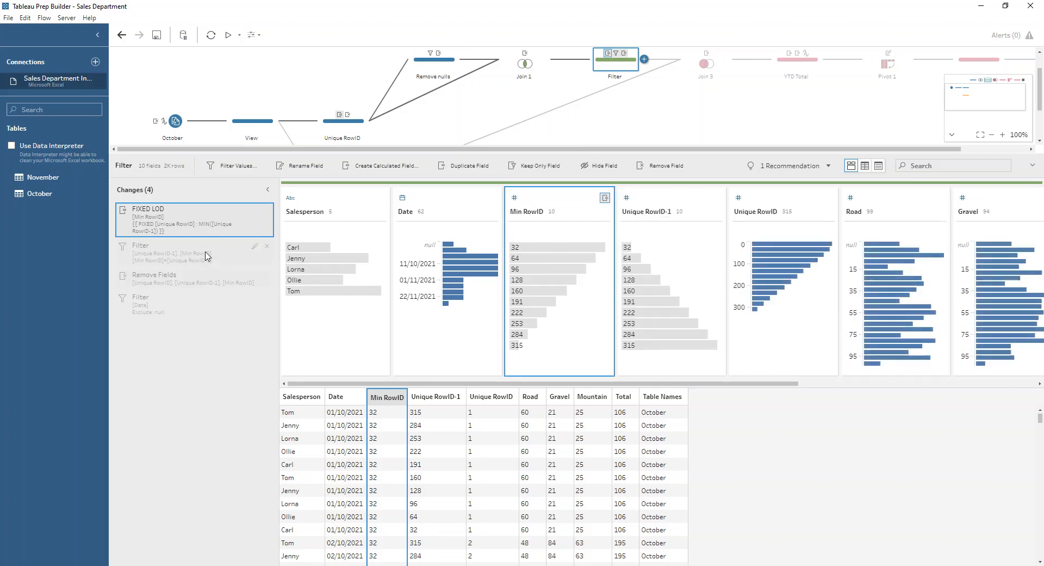
left_click(254, 246)
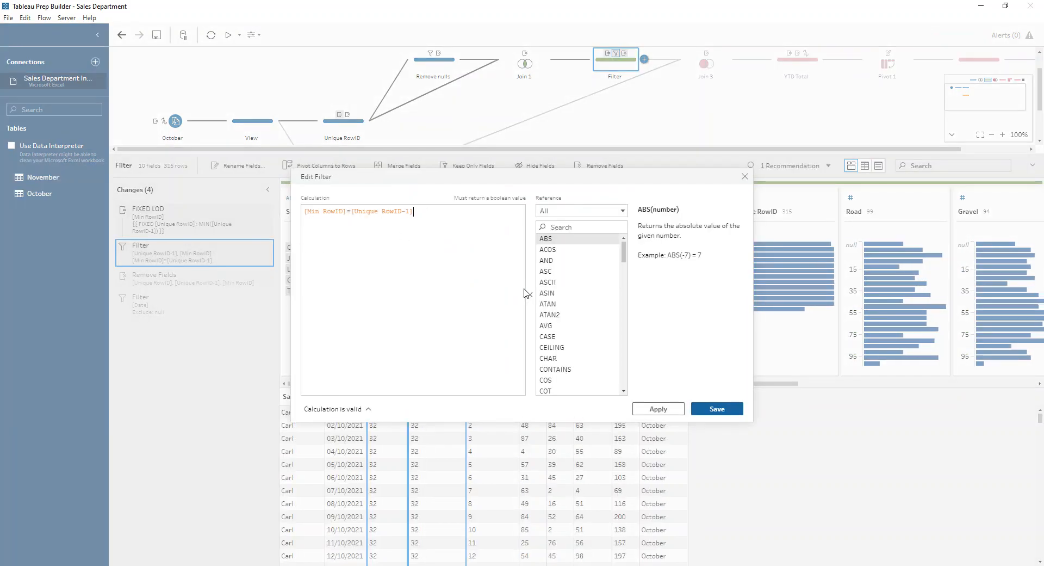
left_click(725, 413)
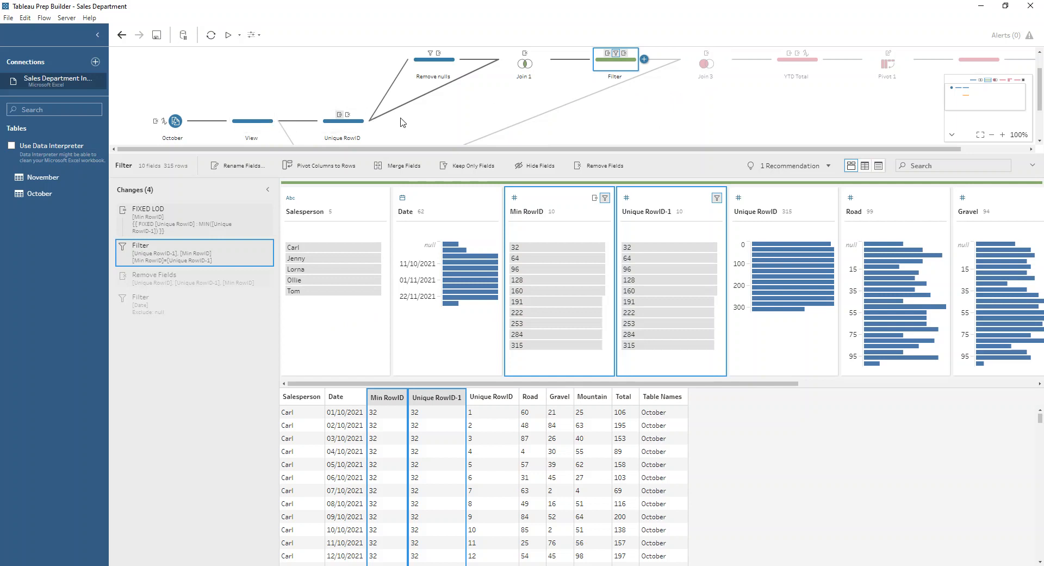
- Examine the YTD step's changes, from the "YTD total:" filter on Total to the YTD Total rename and the Table Names removal
scroll(402, 121, "down", 2)
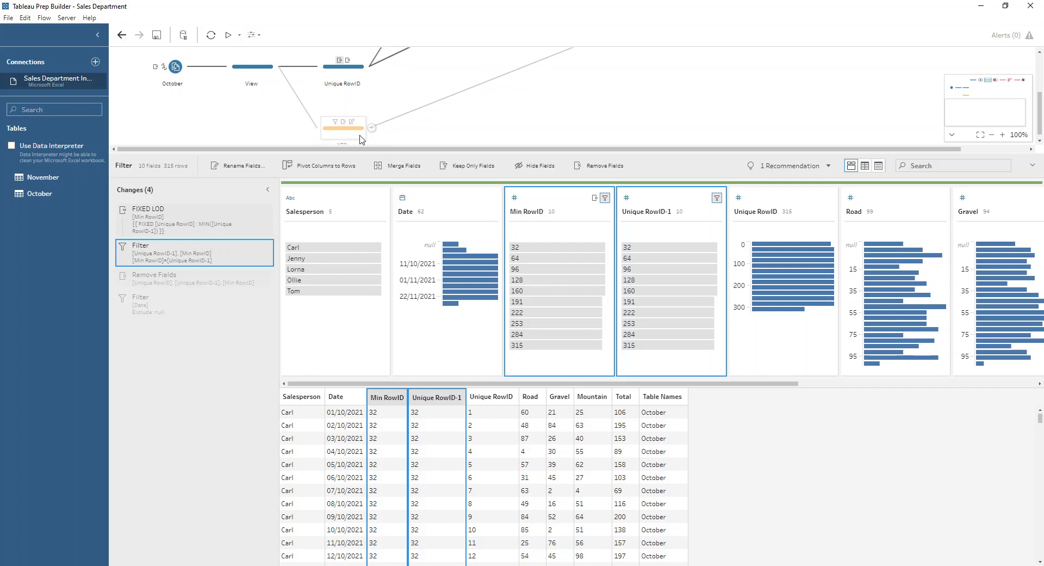
left_click(360, 136)
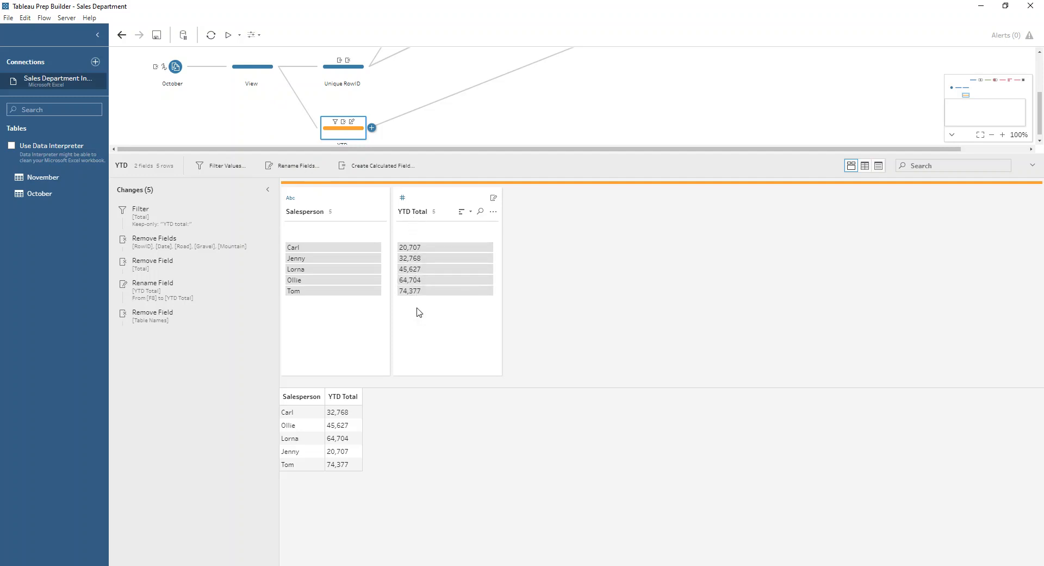
left_click(166, 223)
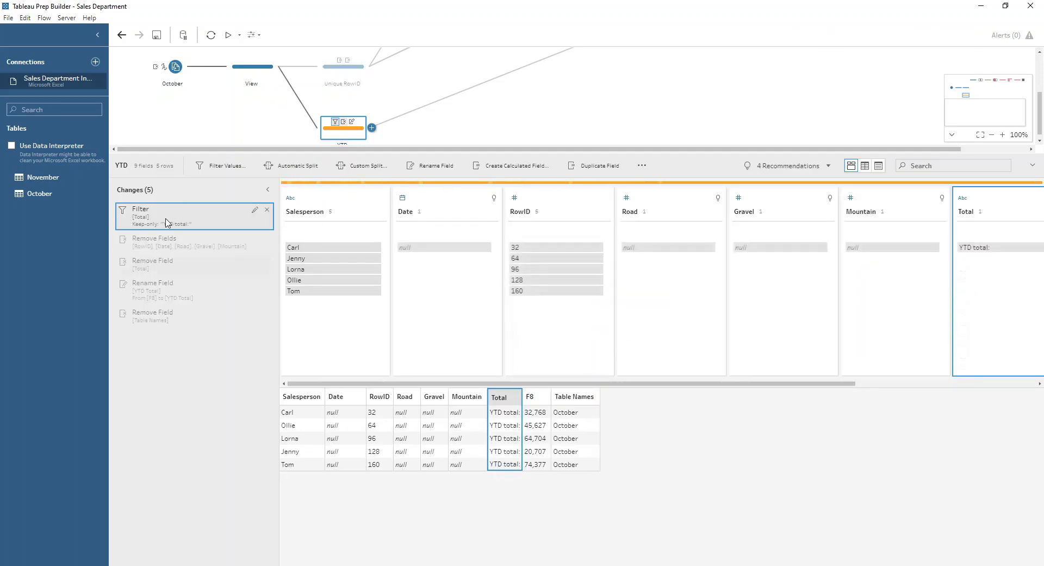
left_click(988, 248)
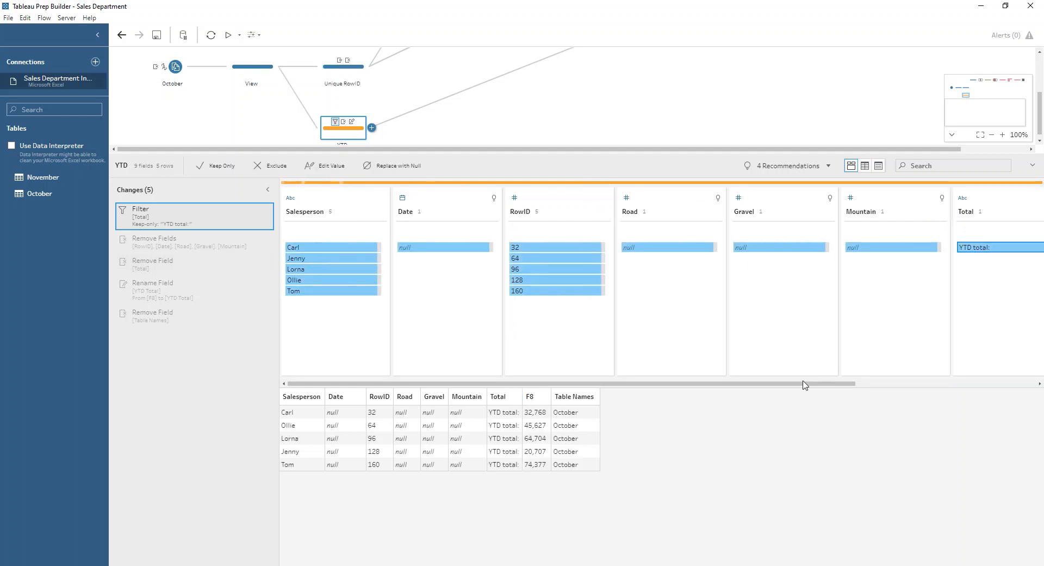
left_click(174, 299)
left_click(163, 312)
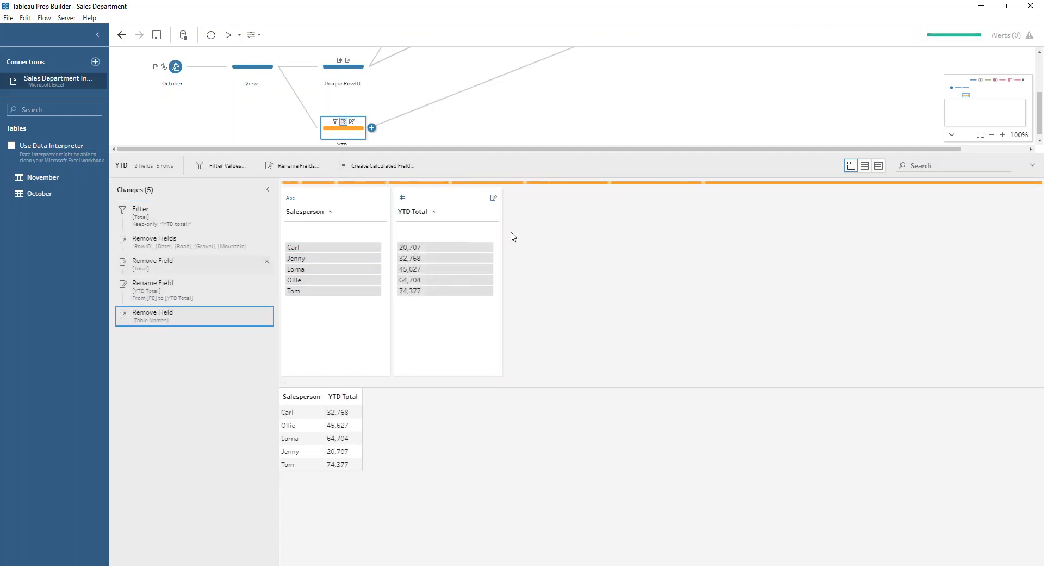
- Review the join clause and join type of Join 3, which combines the Filter and YTD branches
left_click_drag(685, 149, 762, 150)
scroll(849, 98, "up", 3)
left_click(632, 94)
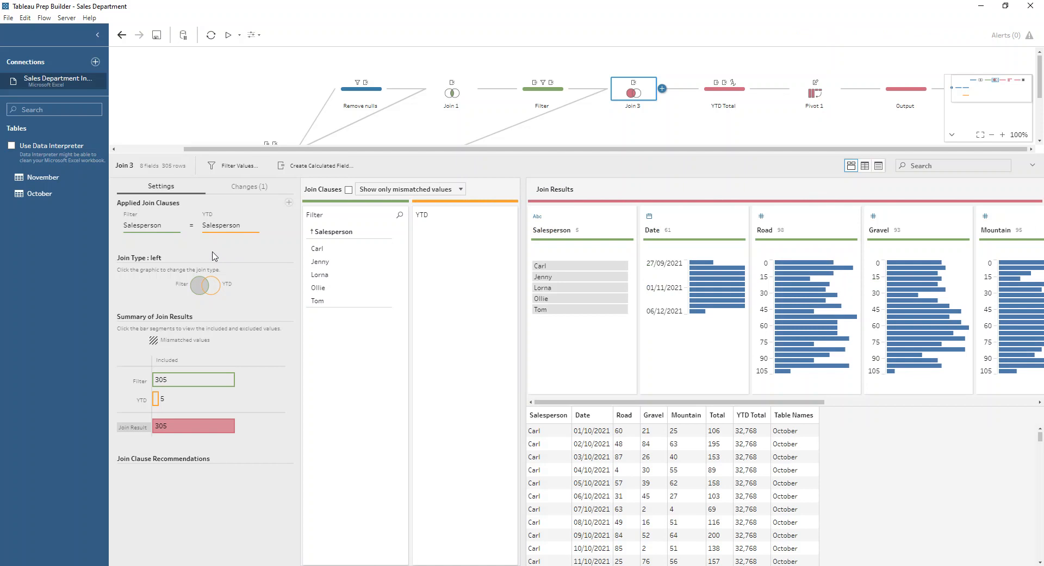
- Inspect the YTD Total step's Monthly Total FIXED LOD and the YTD Total calculated field's formula
left_click(716, 95)
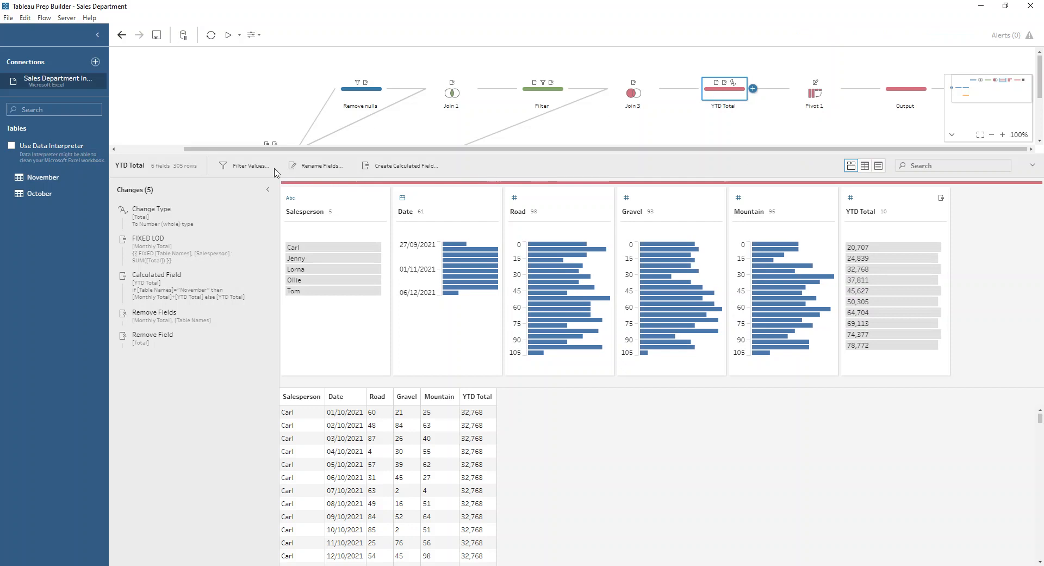
left_click(256, 240)
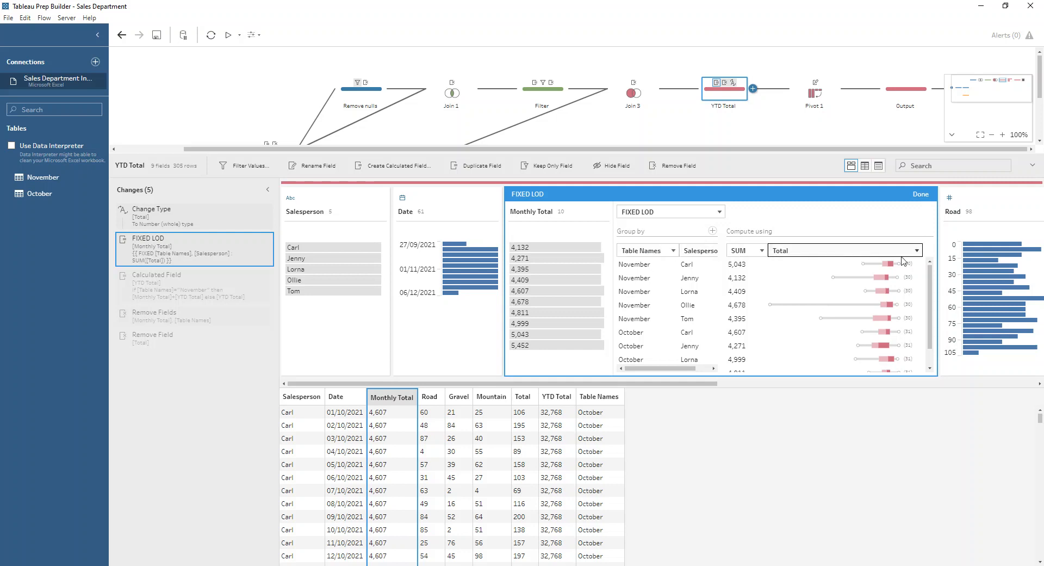
left_click(921, 194)
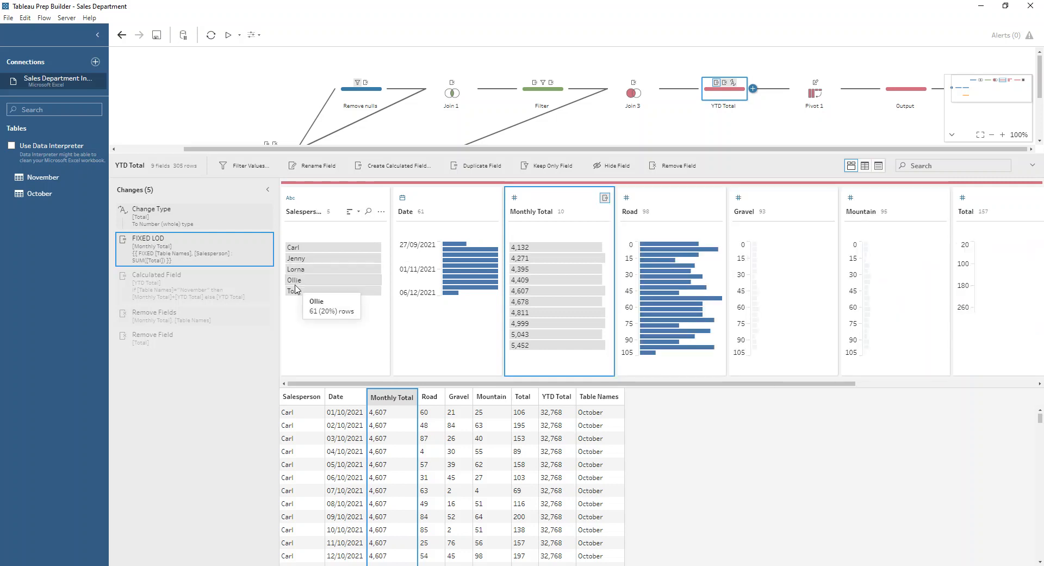
left_click(254, 275)
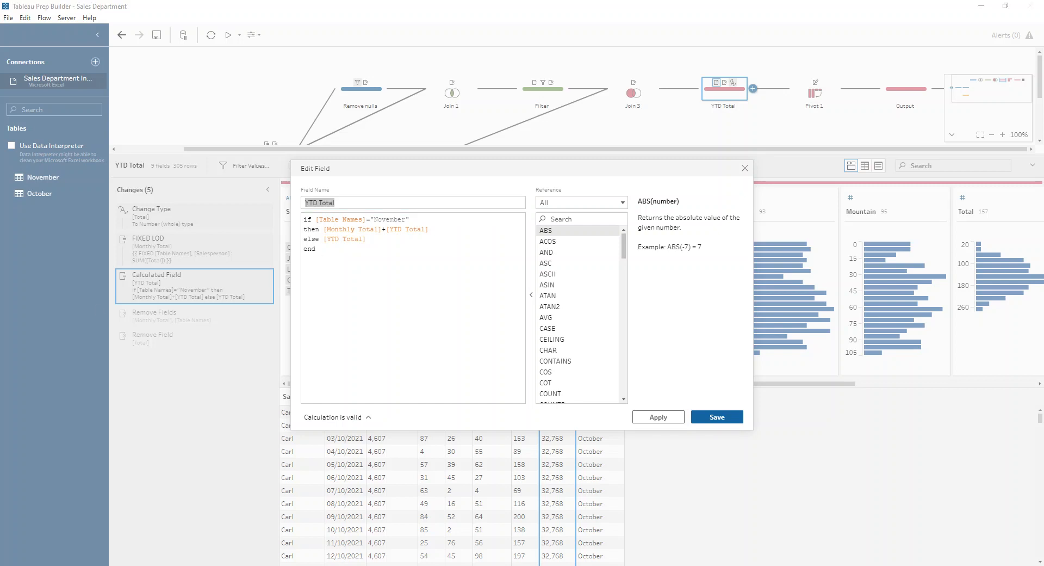
left_click(703, 419)
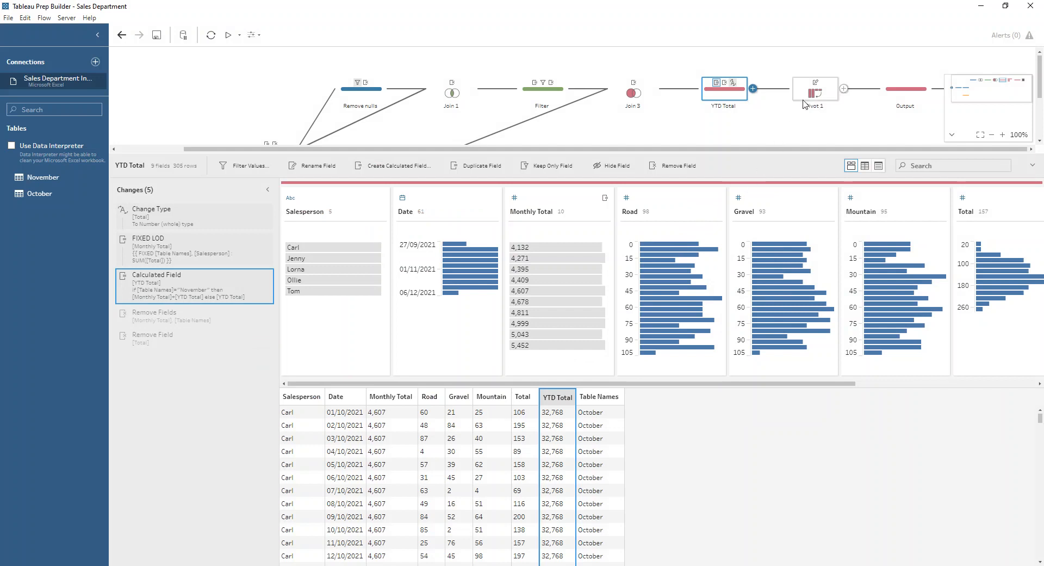
- Check the Total, Road, Gravel and Mountain fields, and examine how Pivot 1 restructures the bike types for the Output step
left_click(1009, 203)
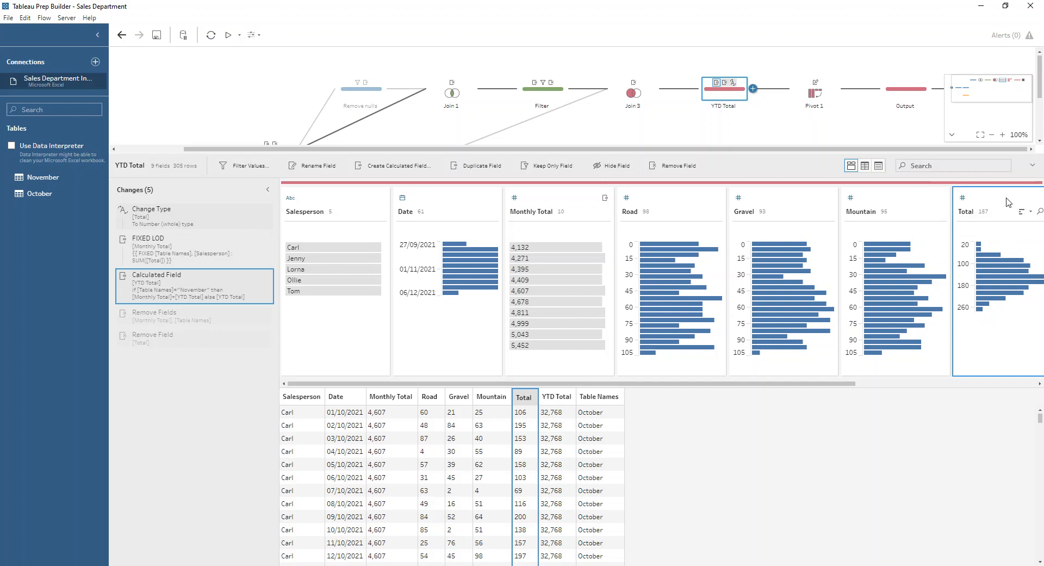
left_click(665, 204)
left_click(804, 197)
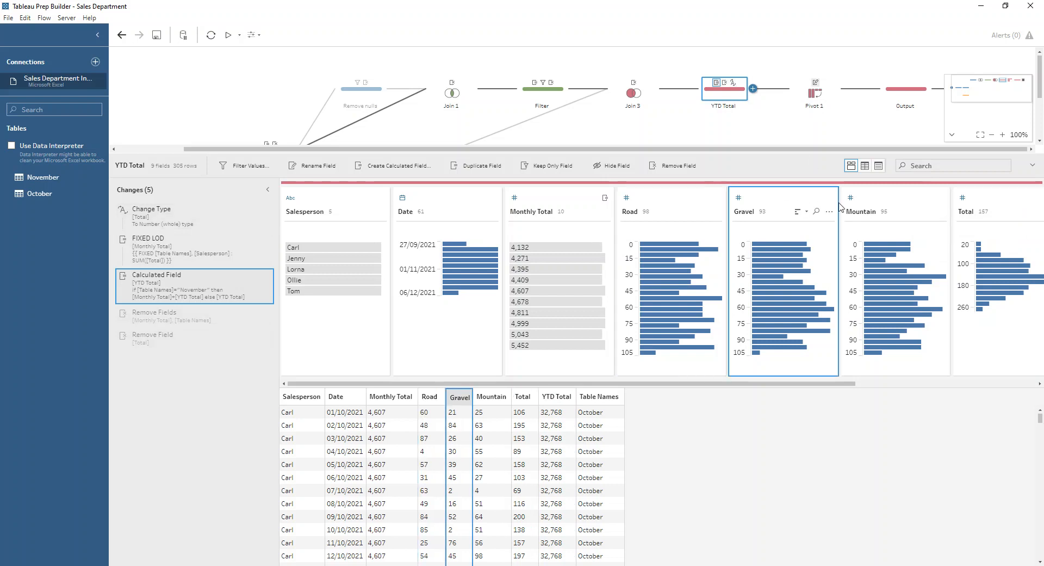
left_click(879, 199)
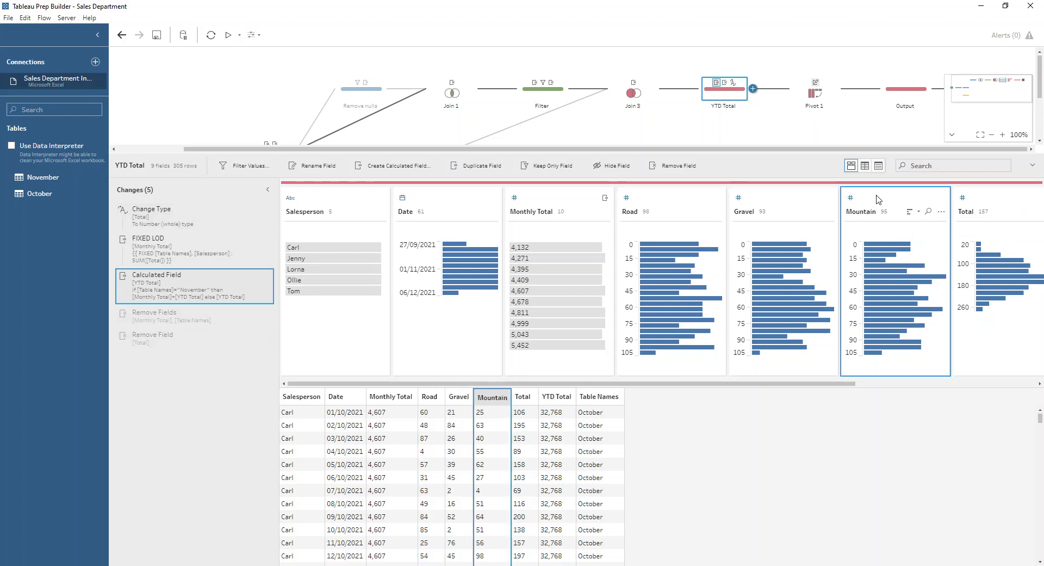
left_click(816, 100)
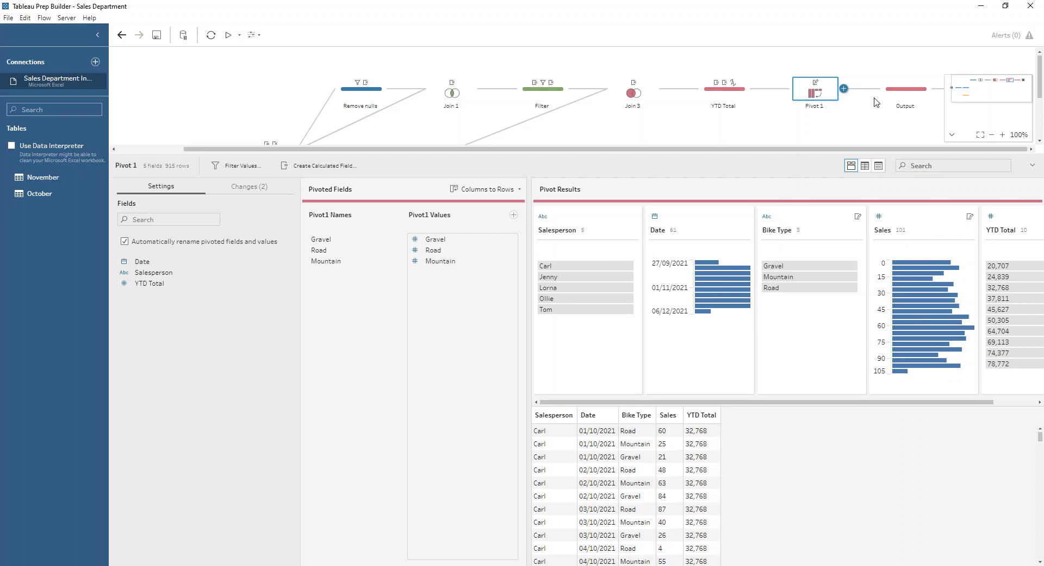
left_click(890, 90)
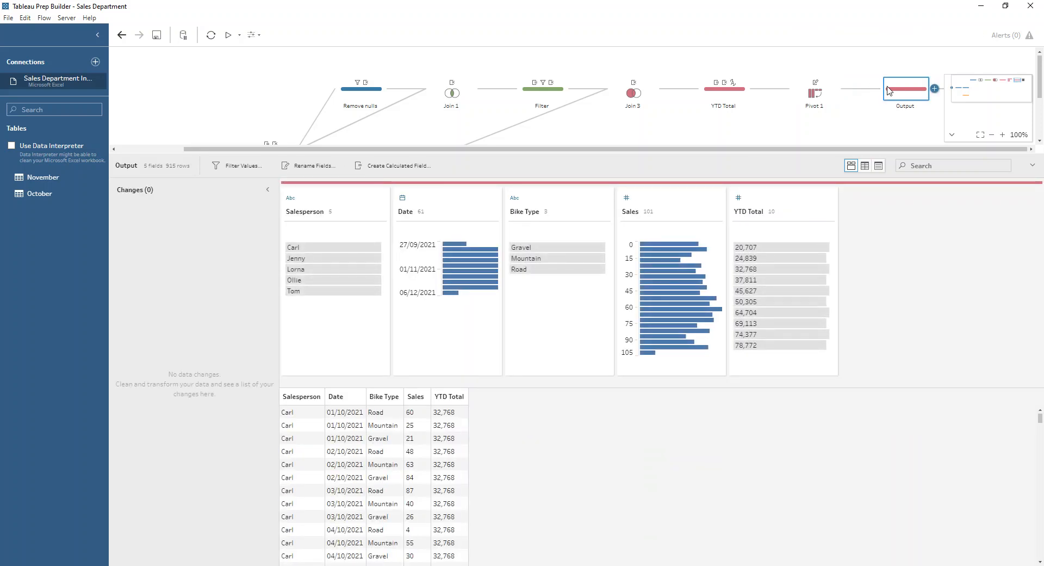